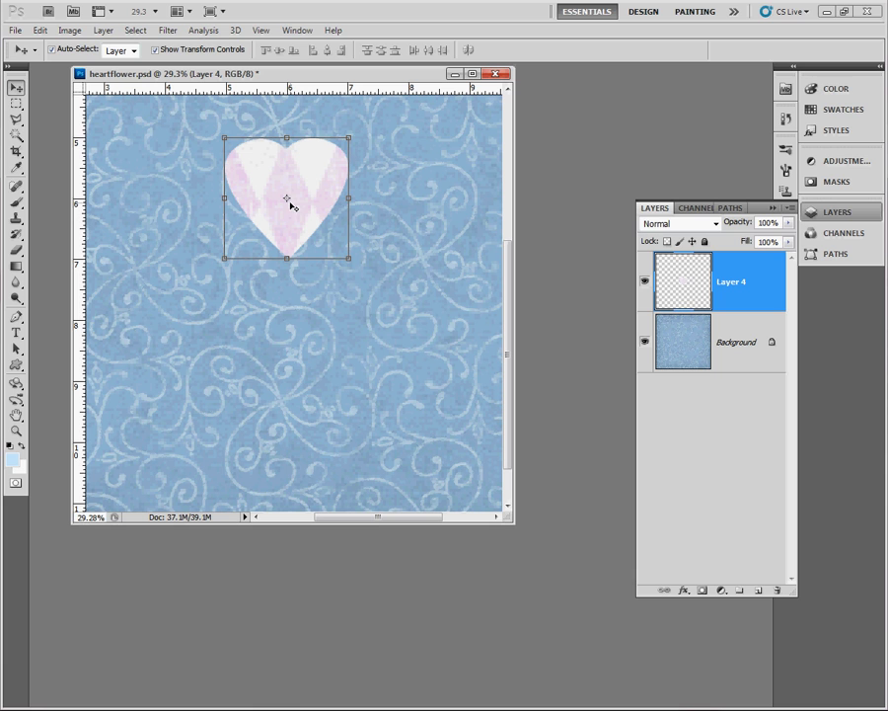
click(351, 266)
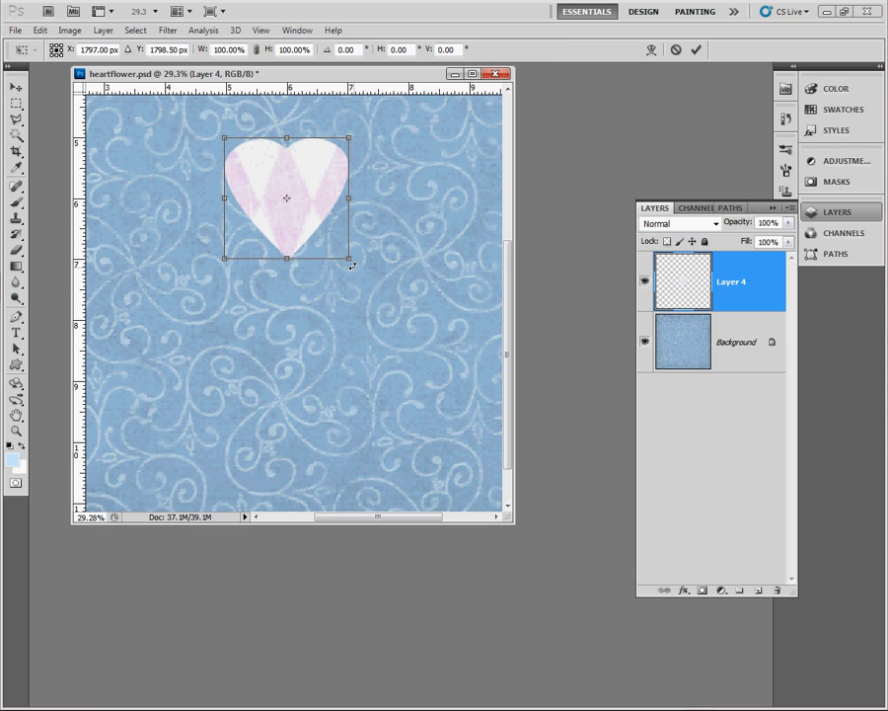
mouse_move(353, 265)
mouse_down()
mouse_move(355, 203)
mouse_move(348, 261)
mouse_up()
key(Return)
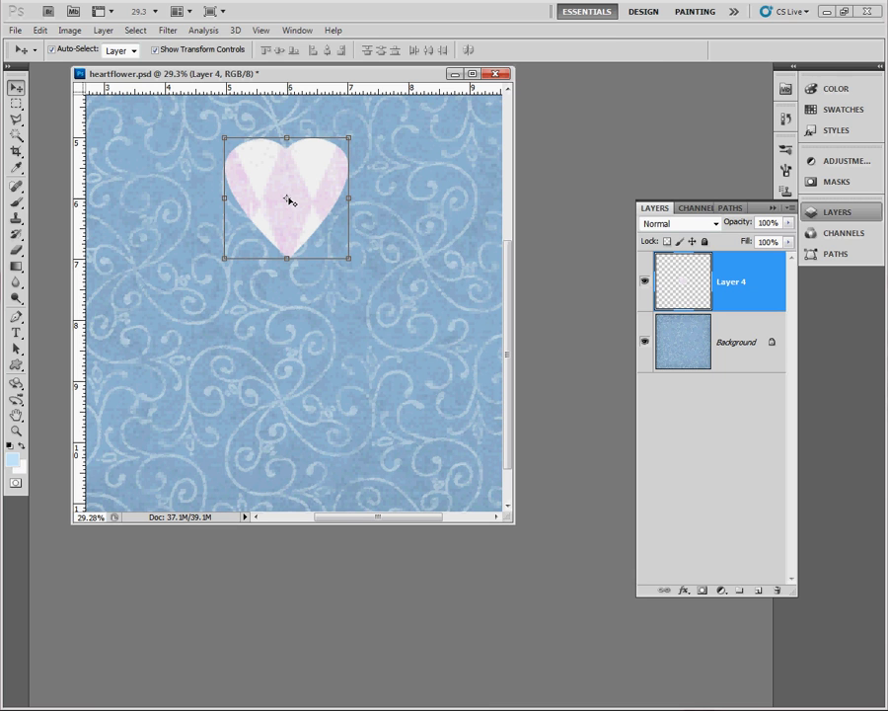
key(ctrl+t)
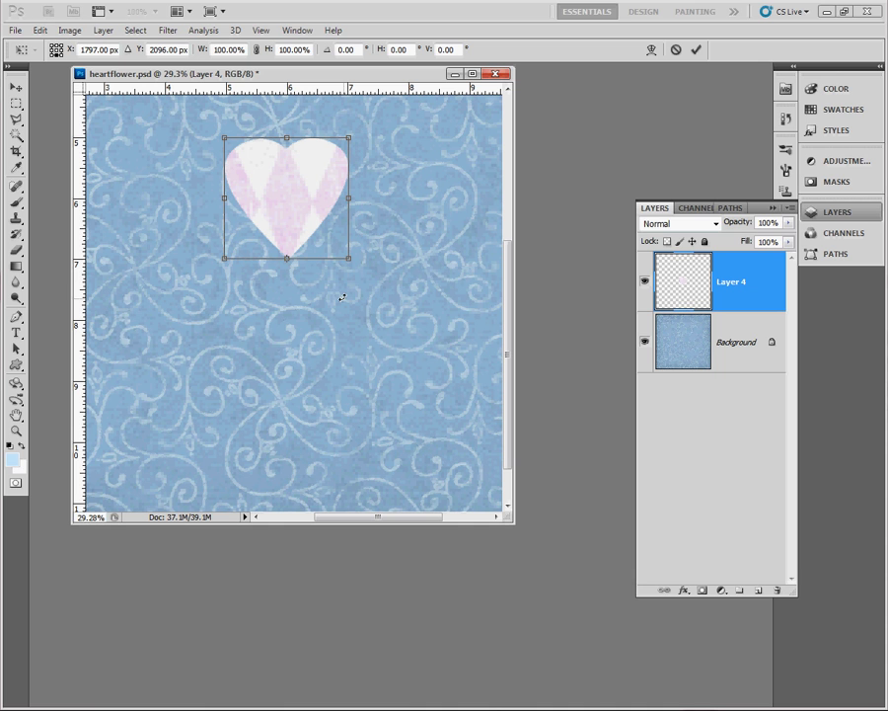
mouse_move(360, 265)
mouse_down()
mouse_move(347, 212)
mouse_move(367, 274)
mouse_move(363, 253)
mouse_up()
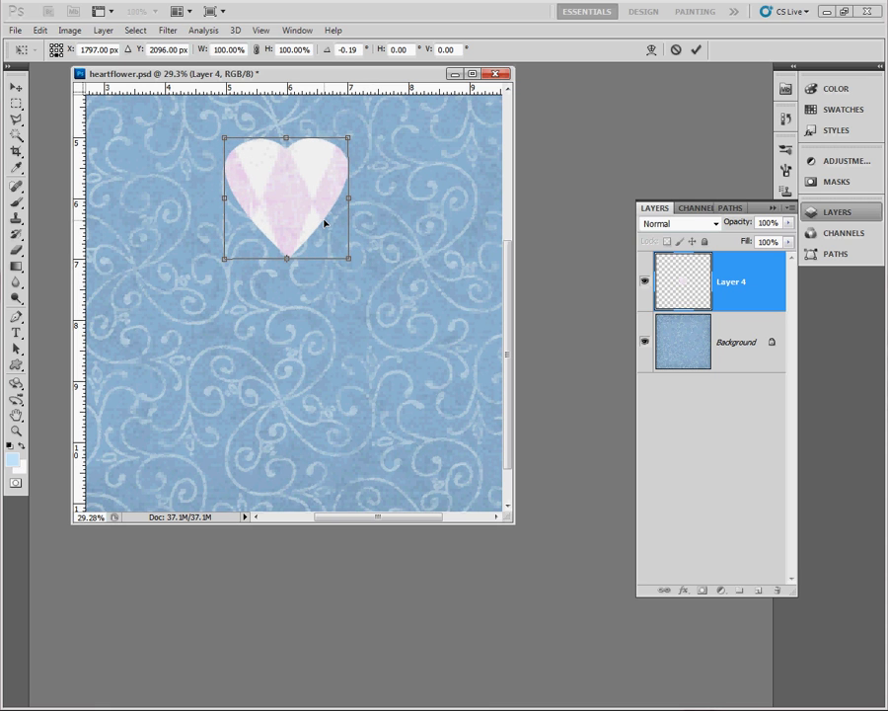
Place the heart's Free Transform reference point at its bottom-centre point.
key(Return)
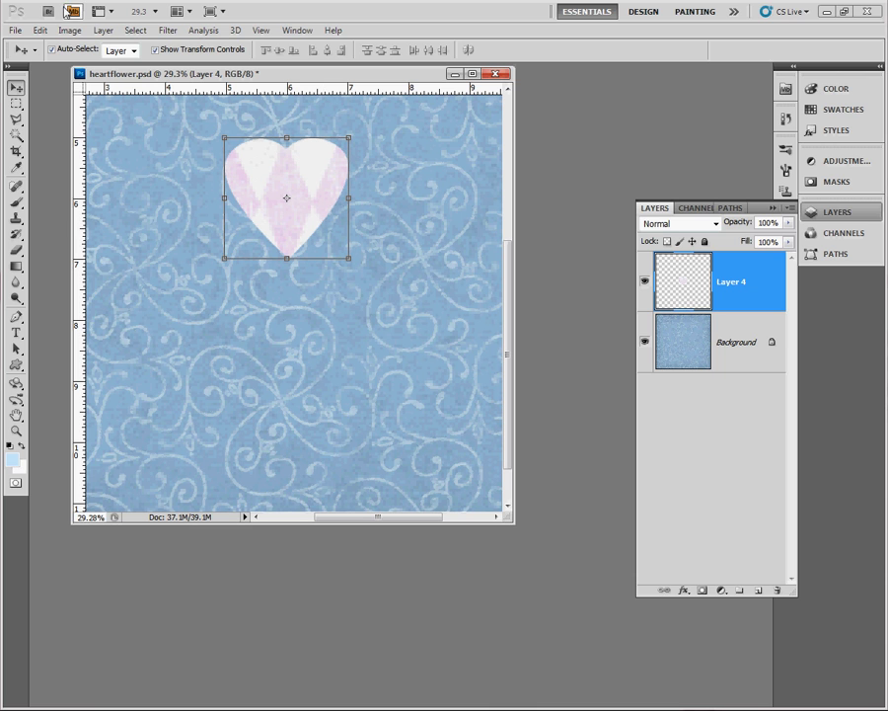
click(349, 136)
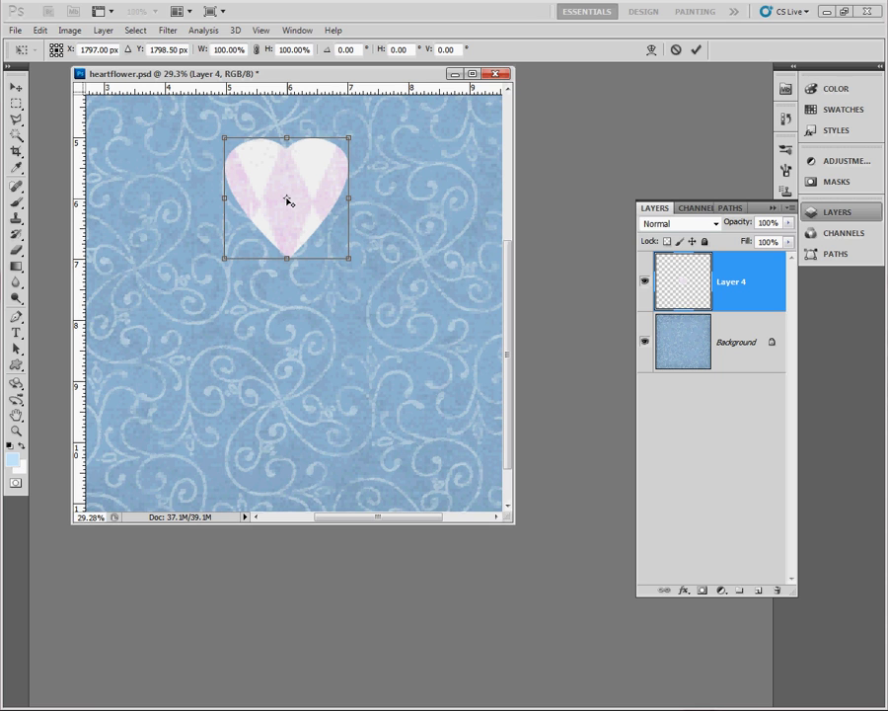
drag(288, 201, 290, 260)
click(56, 51)
click(56, 46)
click(56, 53)
Duplicate the heart layer three times, creating Layer 4 copy, Layer 4 copy 2 and Layer 4 copy 3.
key(Return)
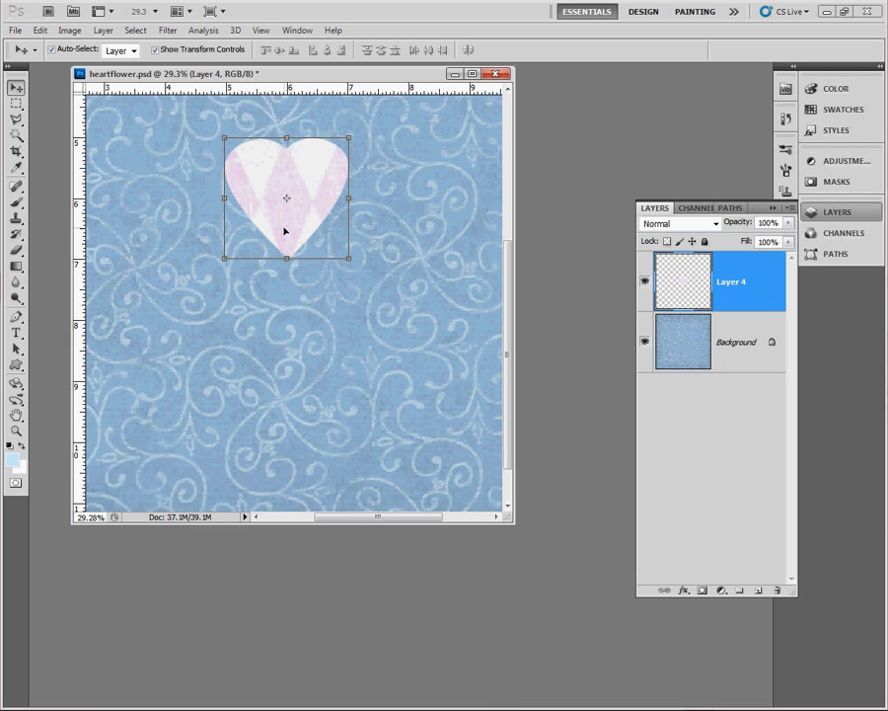
right_click(747, 300)
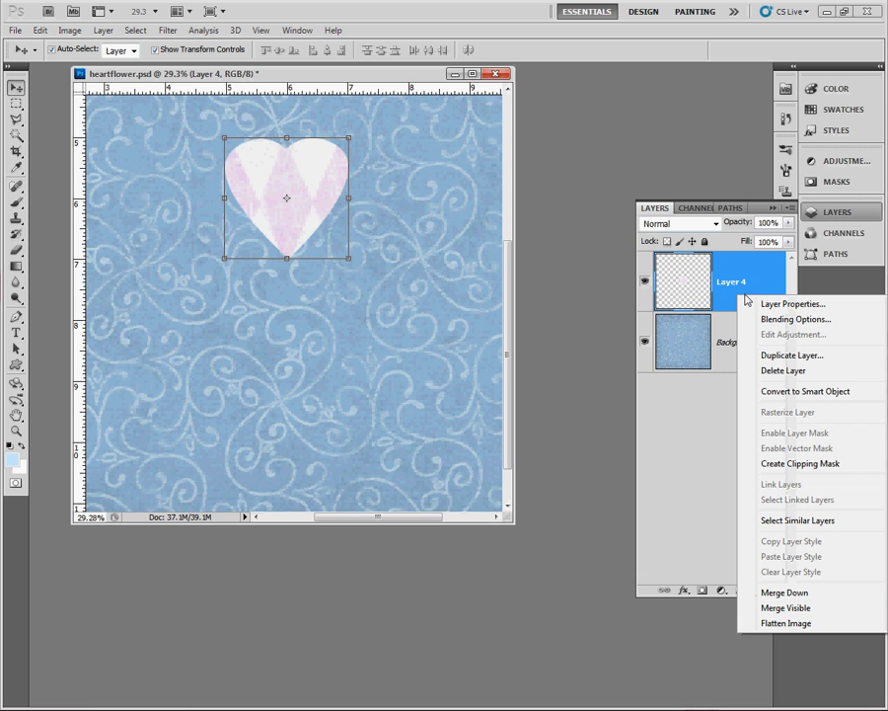
click(807, 355)
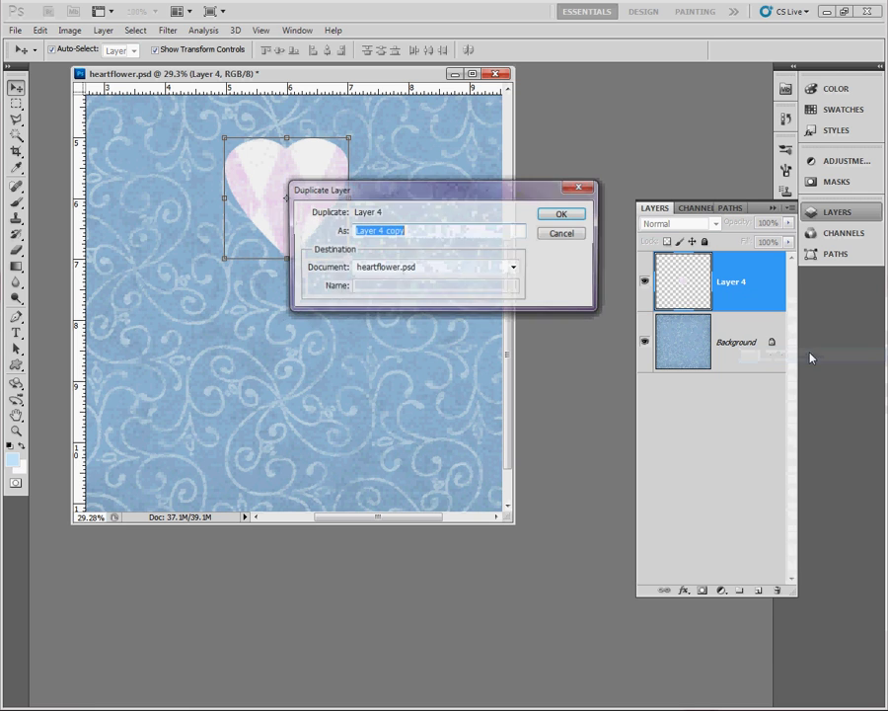
click(566, 213)
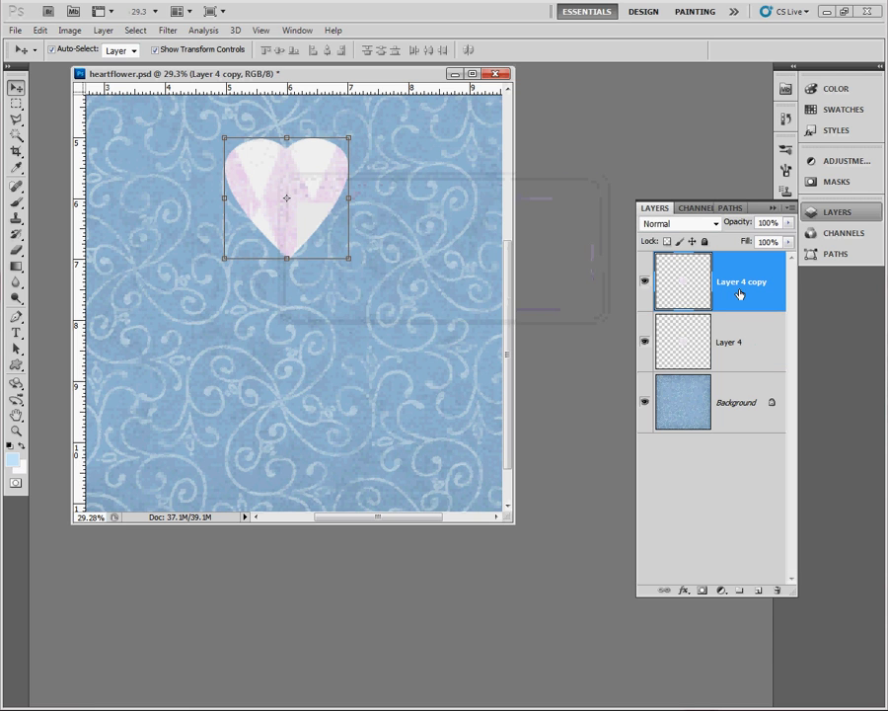
right_click(740, 290)
click(796, 351)
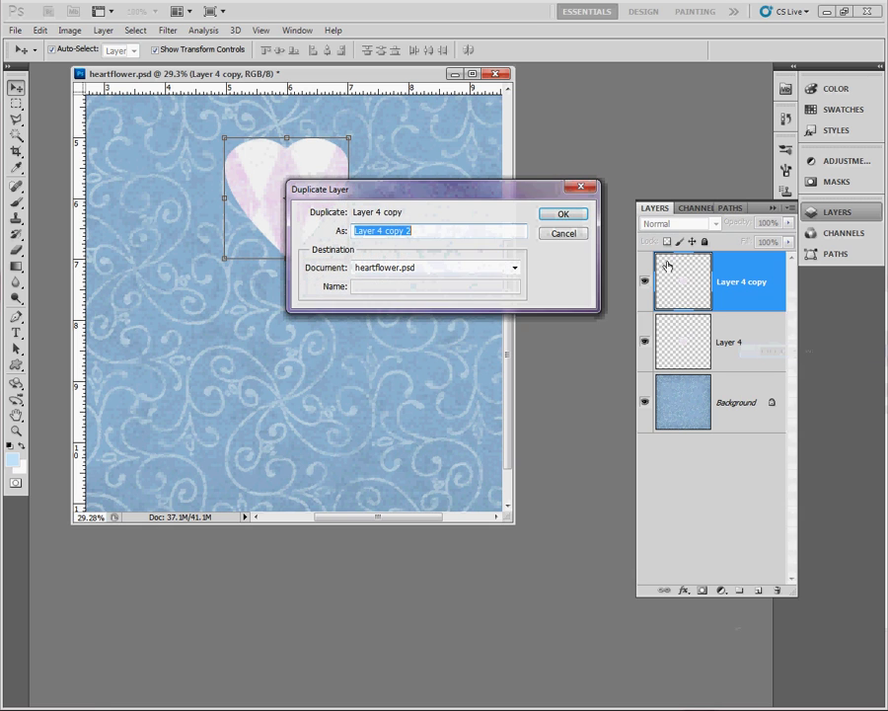
click(567, 213)
right_click(744, 289)
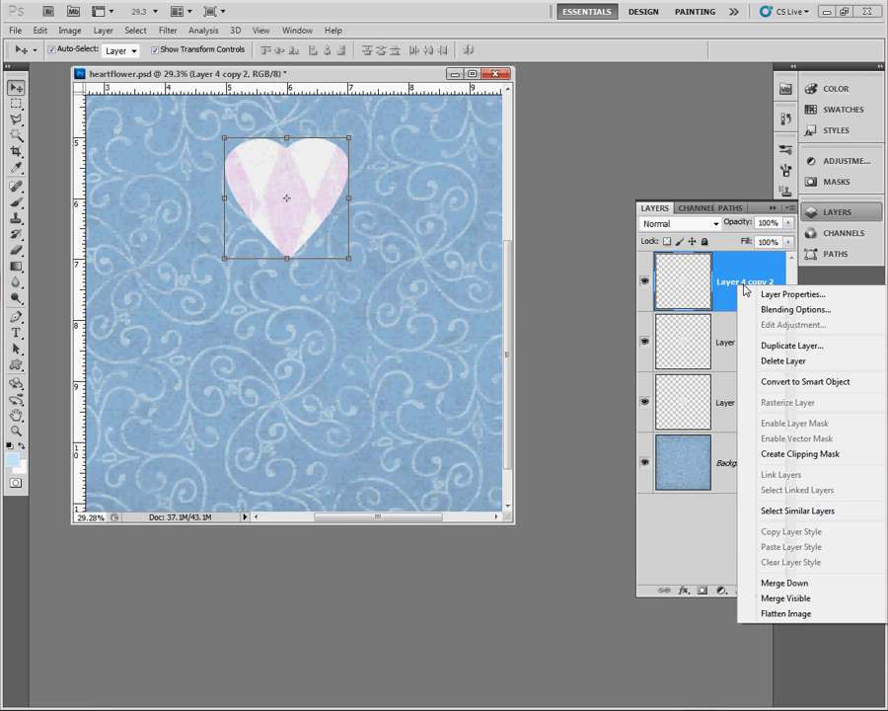
click(793, 347)
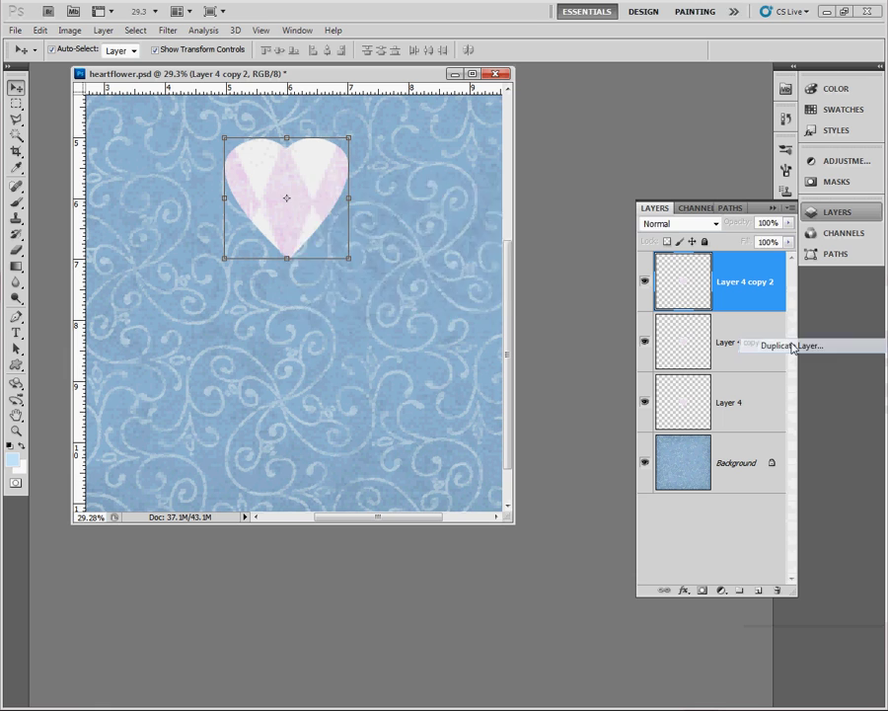
click(577, 213)
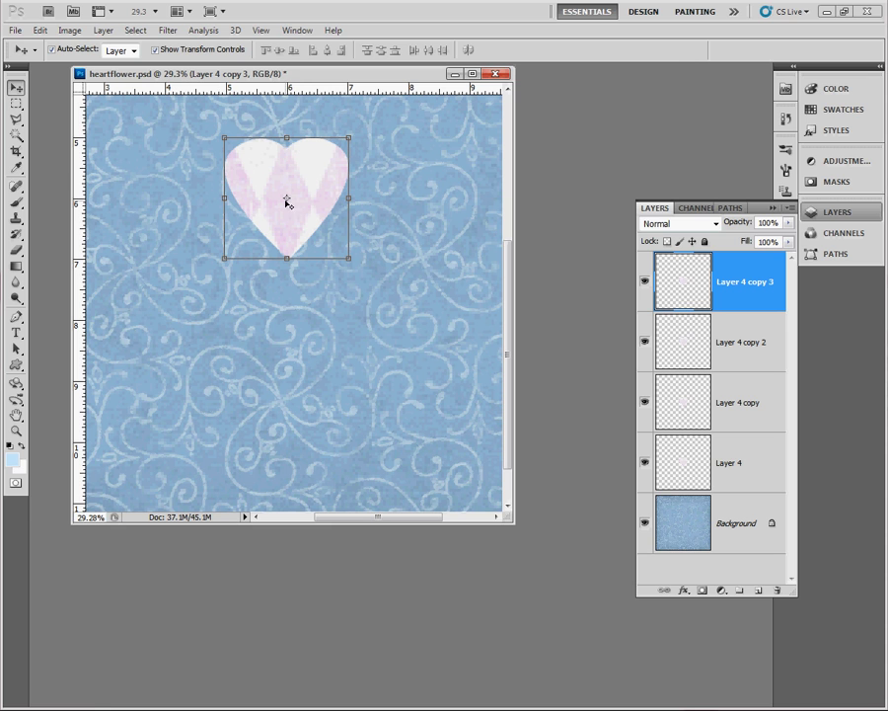
Rotate Layer 4 copy 3 about -97° around its bottom point to form the left petal.
key(ctrl+t)
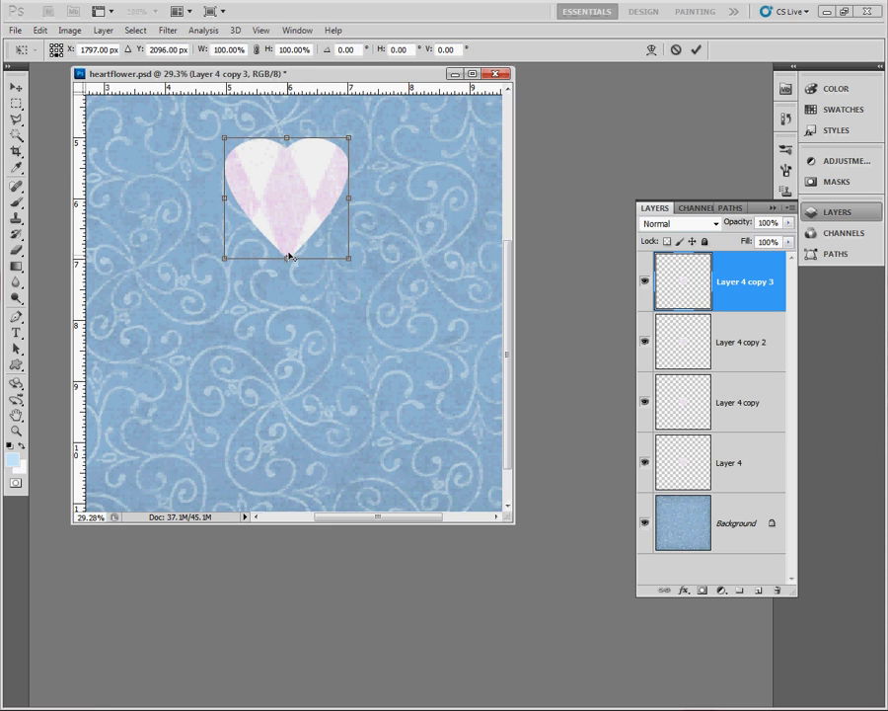
drag(209, 126, 140, 372)
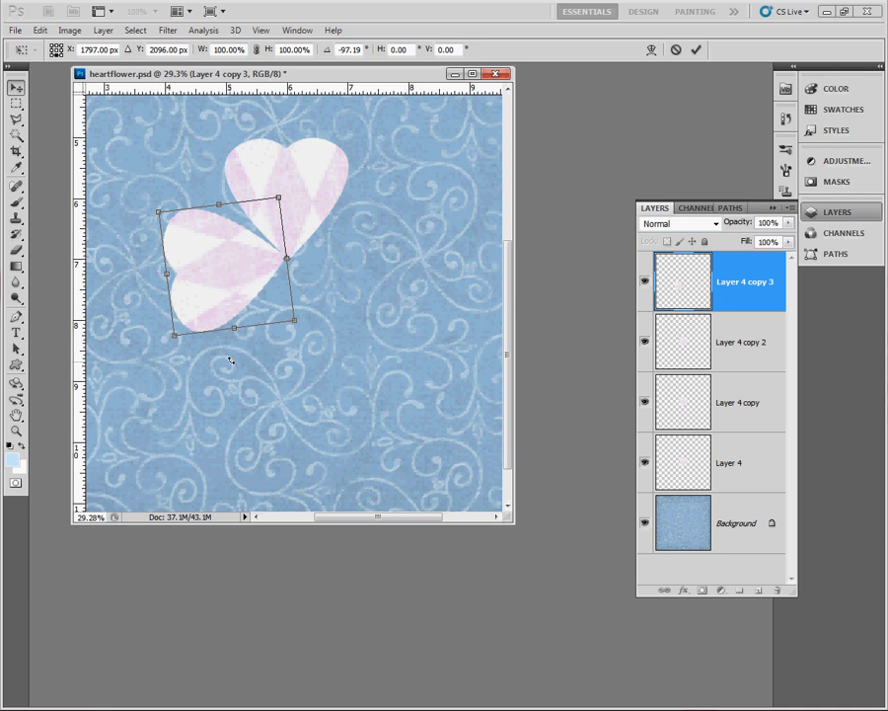
key(Return)
Rotate Layer 4 copy 2 about 176° around its bottom point to form the bottom petal.
click(336, 178)
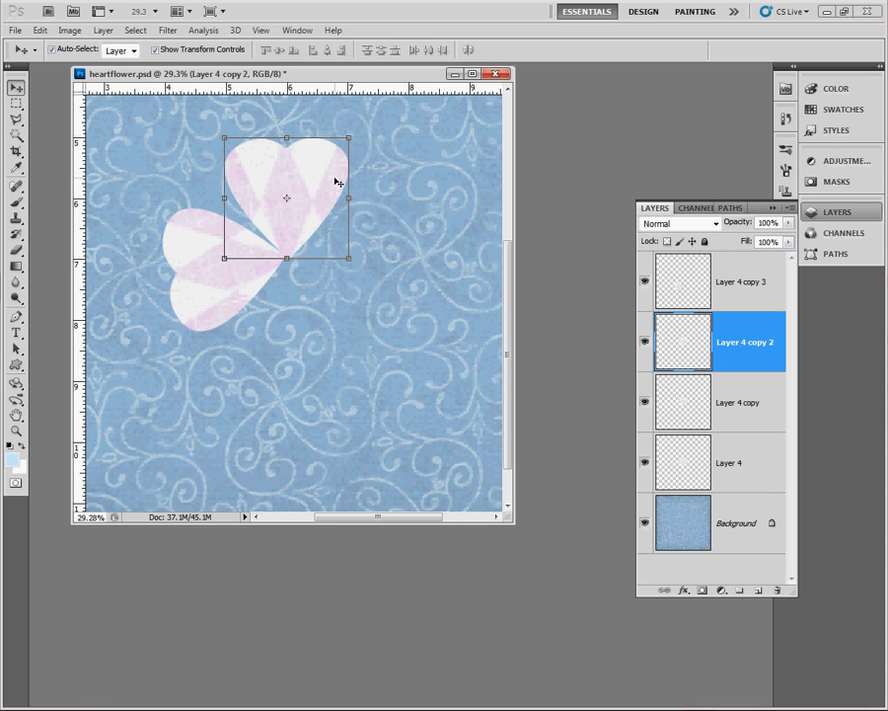
key(ctrl+t)
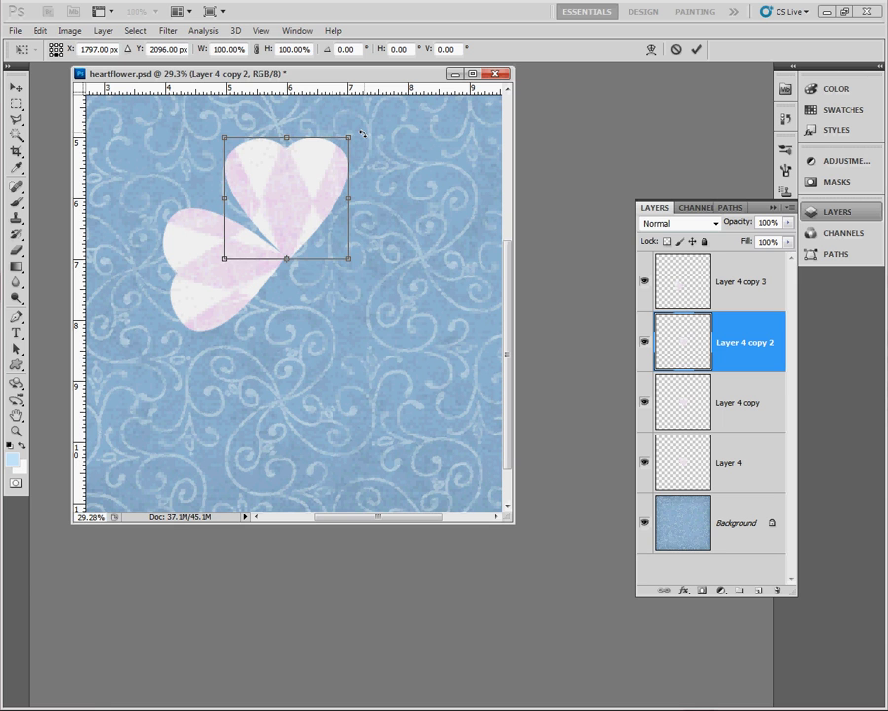
drag(370, 140, 200, 415)
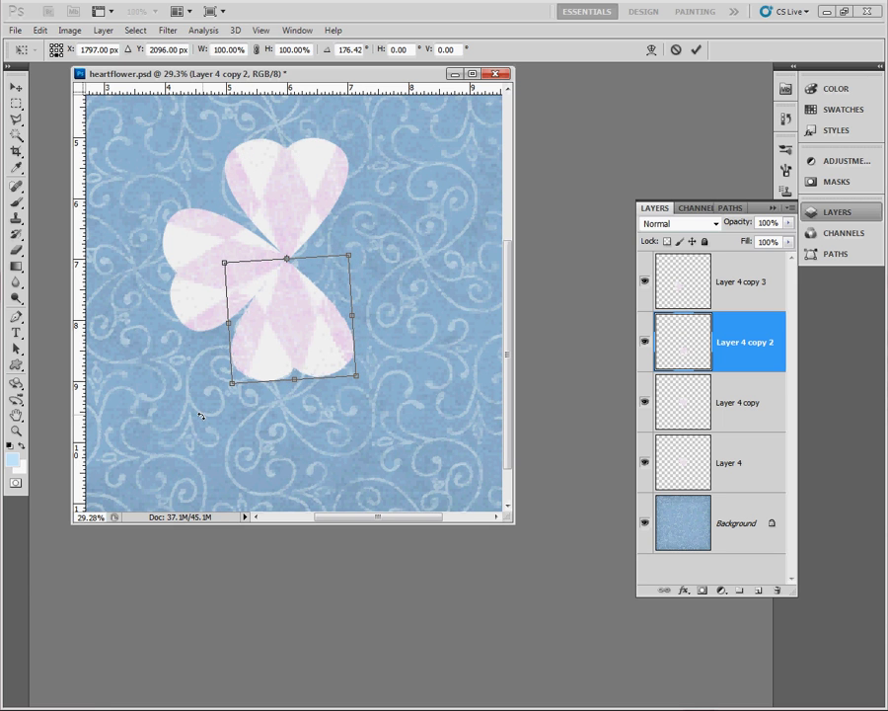
key(Return)
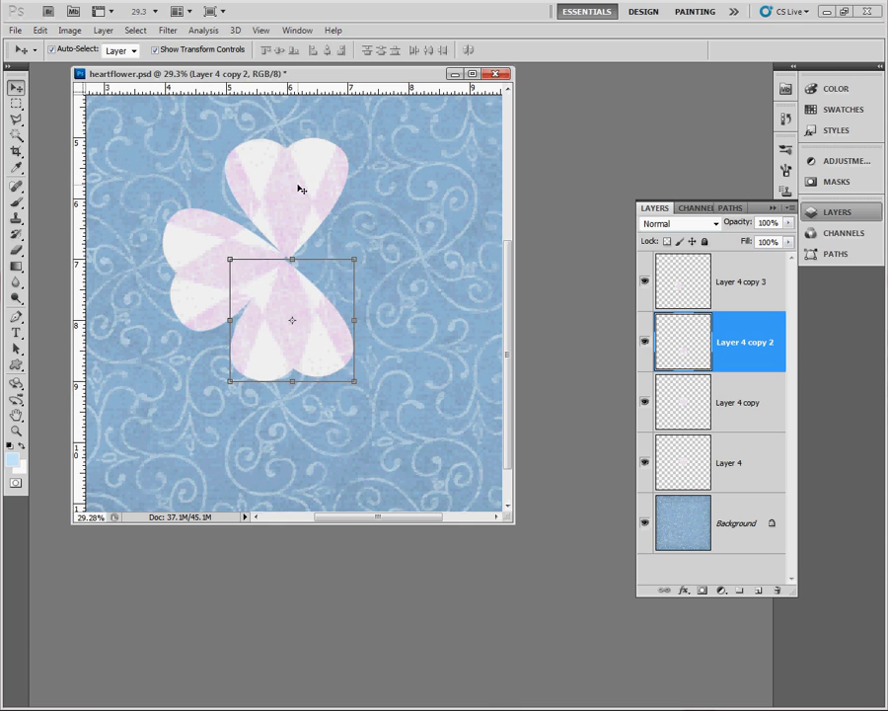
Rotate the Layer 4 copy heart about 91° around its bottom point into the right petal.
click(301, 189)
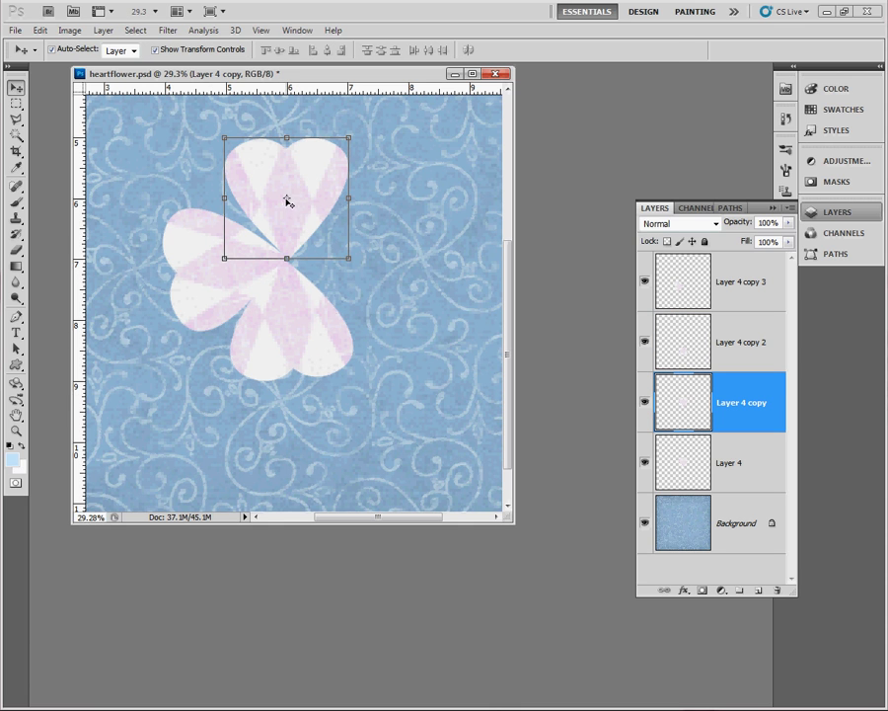
key(ctrl+t)
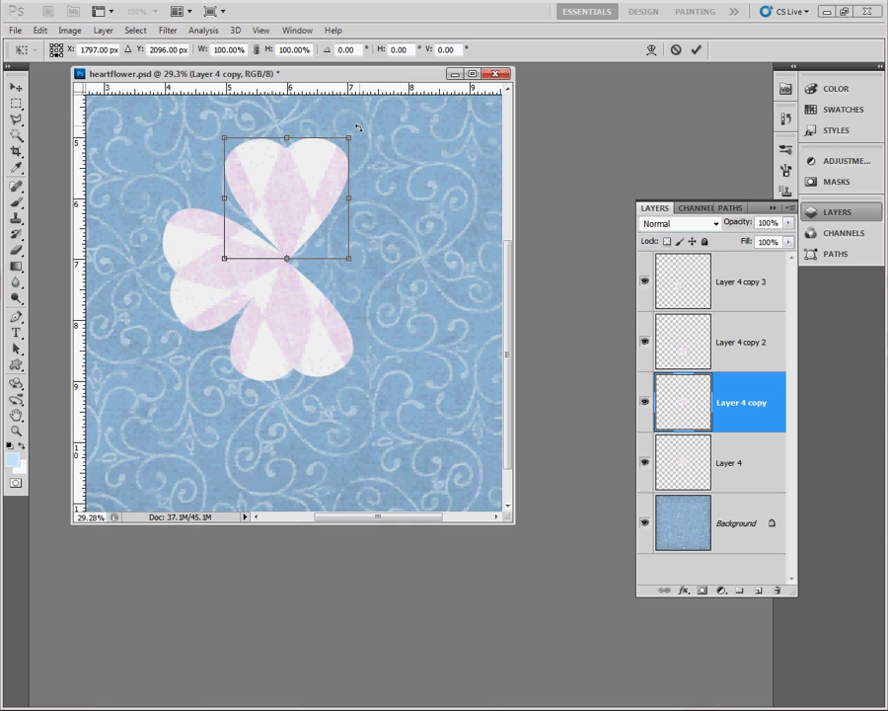
drag(359, 127, 457, 361)
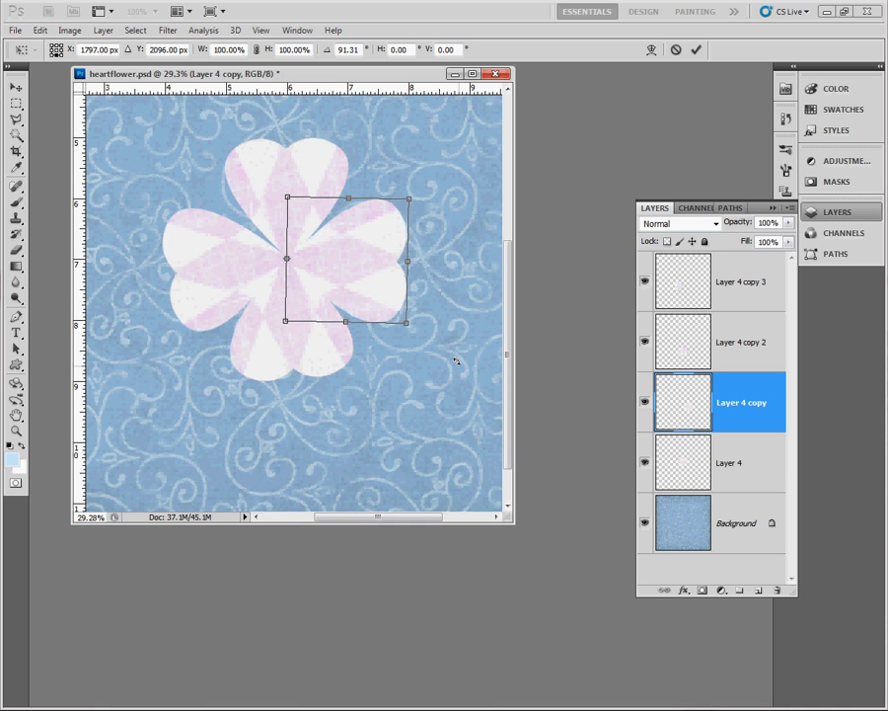
key(Return)
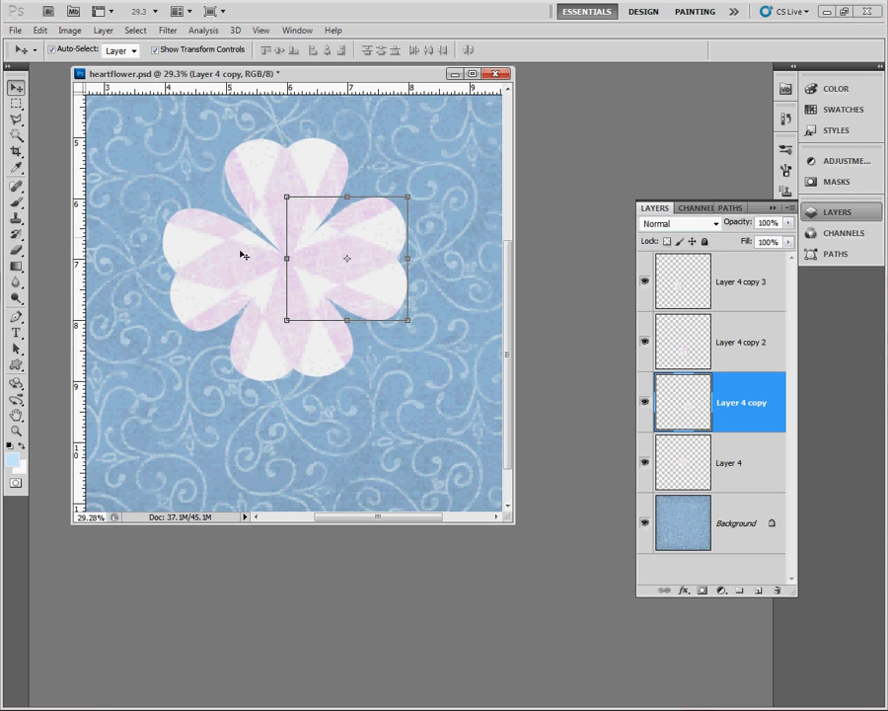
Drag the Layer 4 copy 3 heart a few pixels right and down toward the flower's centre.
click(423, 372)
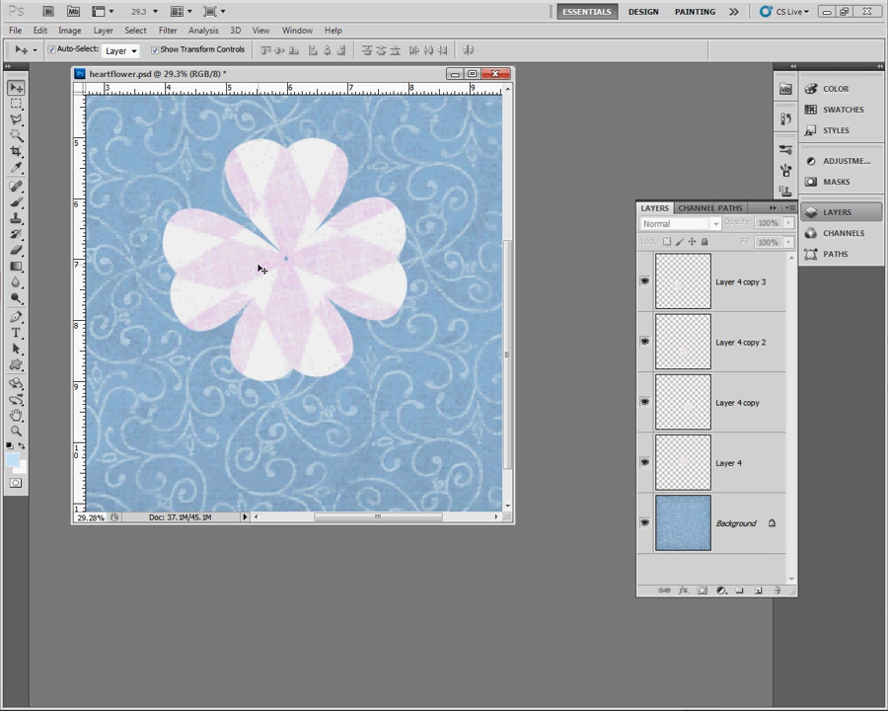
click(230, 252)
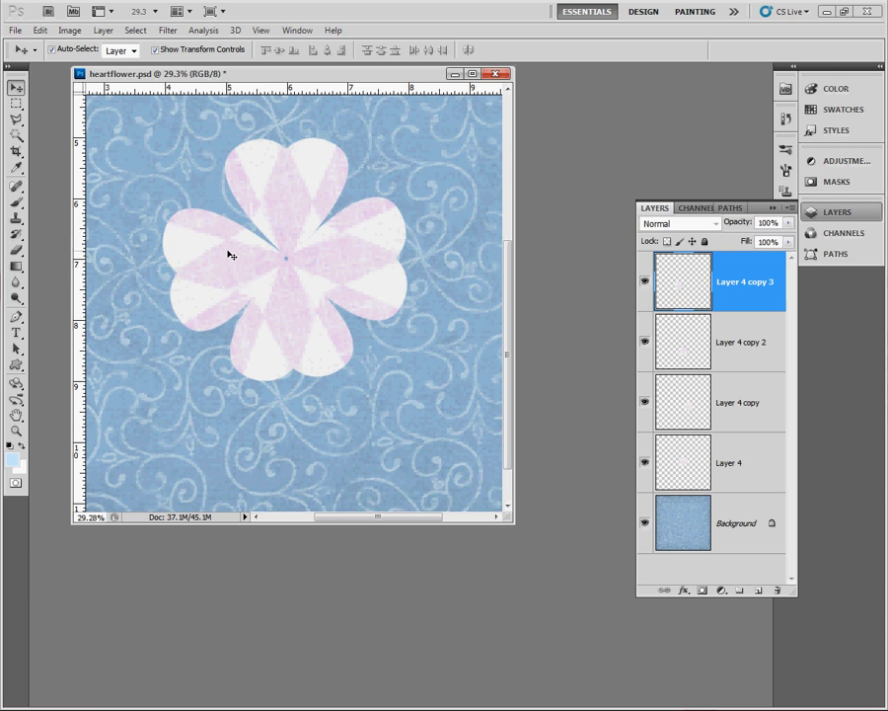
drag(228, 248, 233, 255)
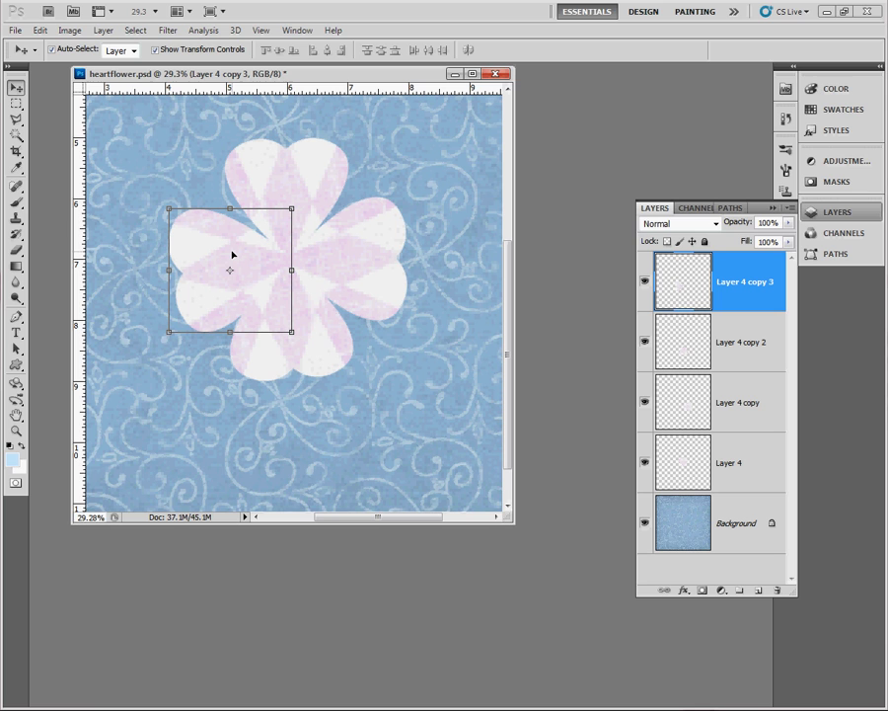